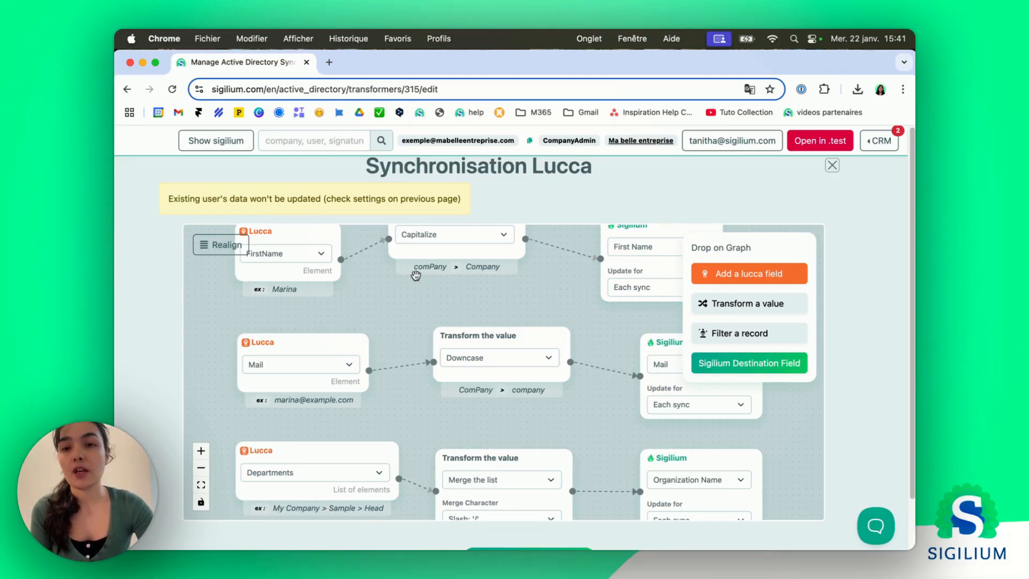
Add a Lucca source field set to LastName above the FirstName row of the synchronisation graph.
left_click_drag(376, 306, 368, 420)
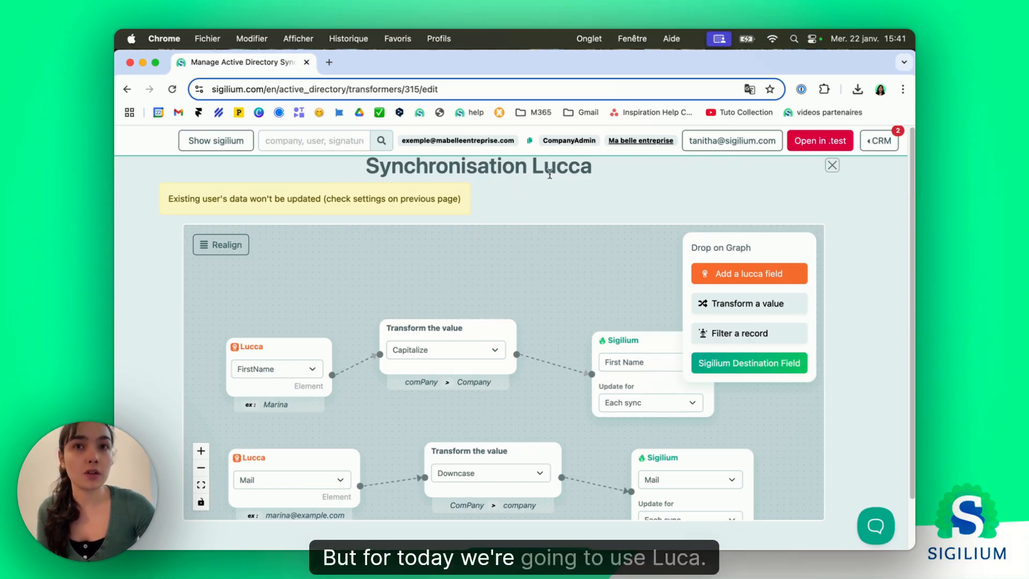
left_click_drag(443, 281, 456, 307)
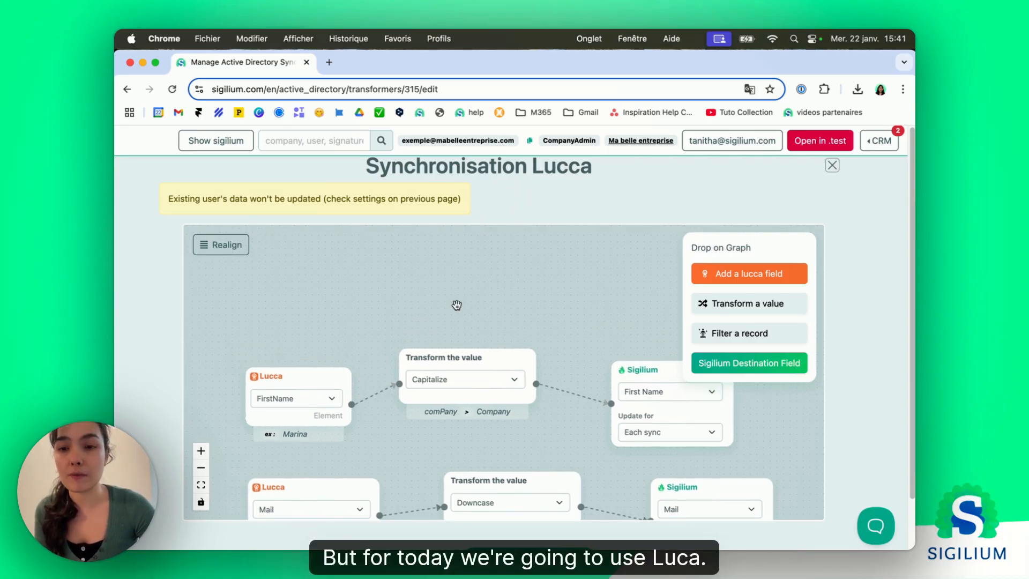
left_click_drag(402, 349, 410, 262)
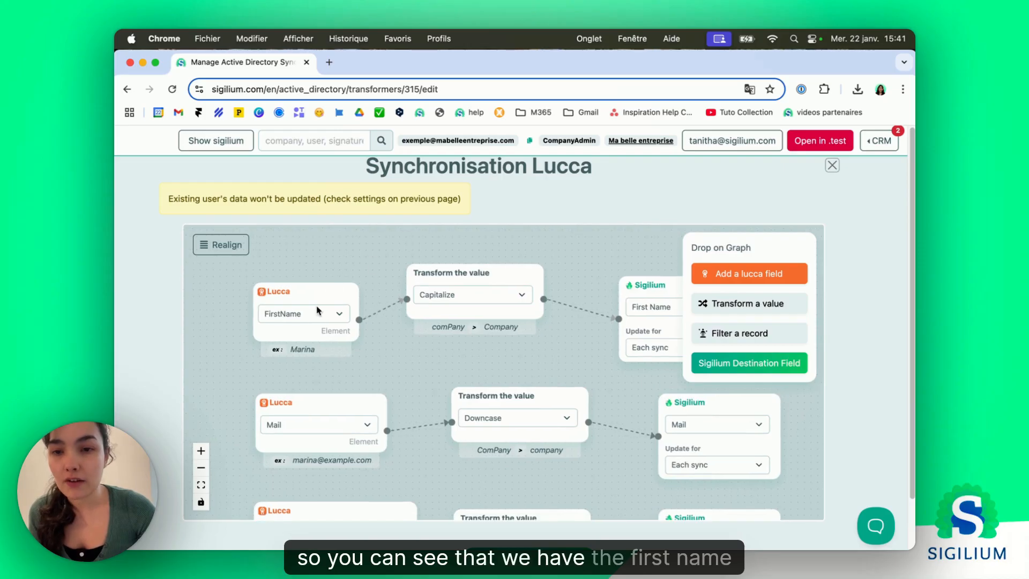
scroll(397, 373, "up", 3)
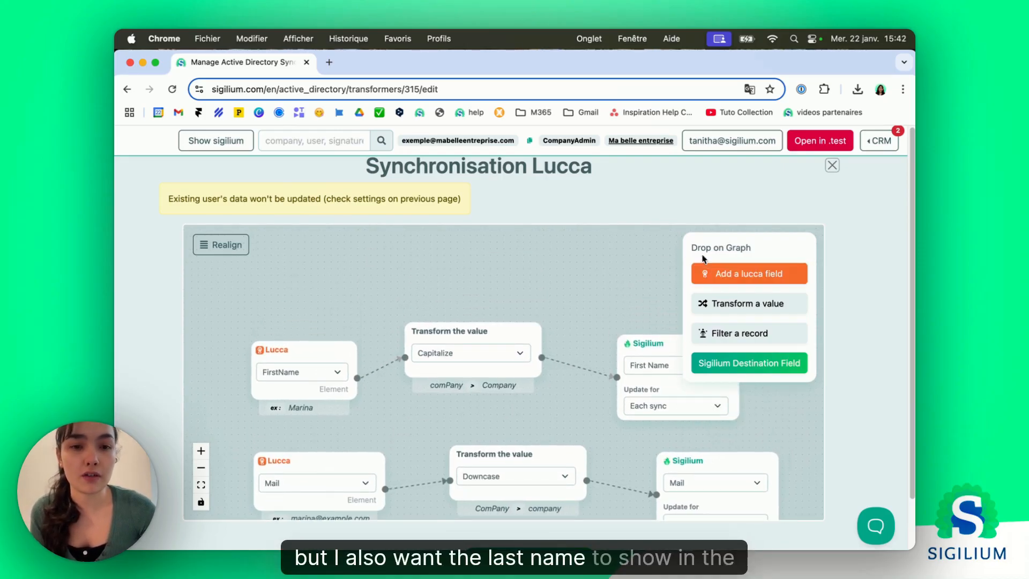
left_click_drag(710, 272, 289, 231)
left_click(327, 265)
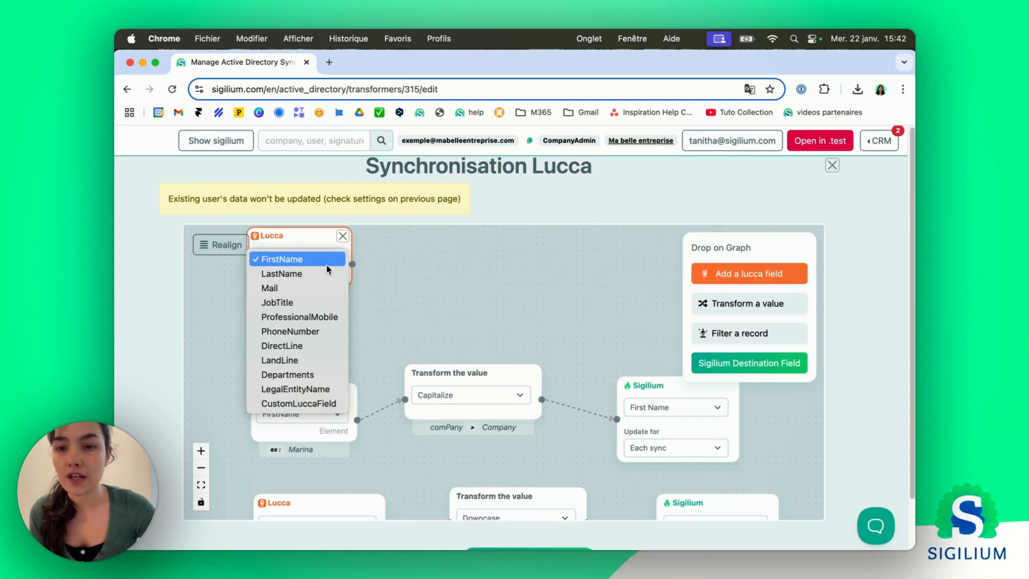
left_click(300, 273)
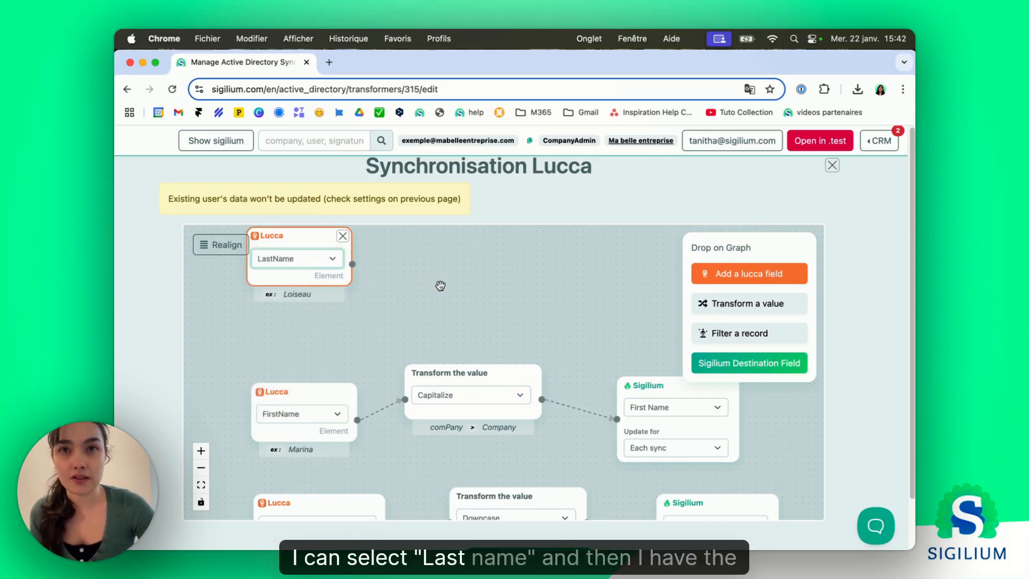
Add a Sigilium destination field set to Last Name and place it level with the Lucca LastName field.
left_click_drag(740, 375, 603, 283)
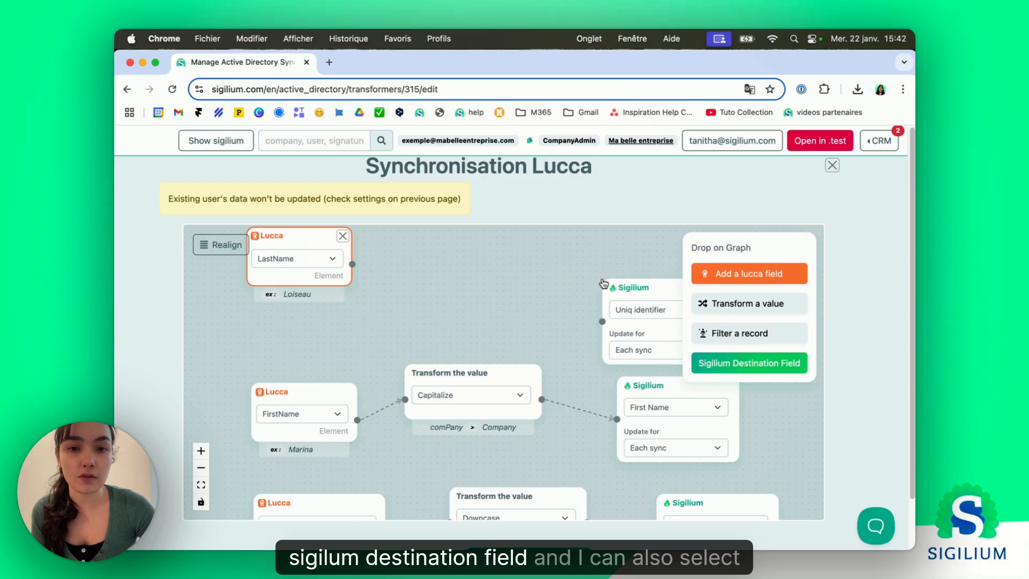
left_click(634, 317)
left_click(635, 336)
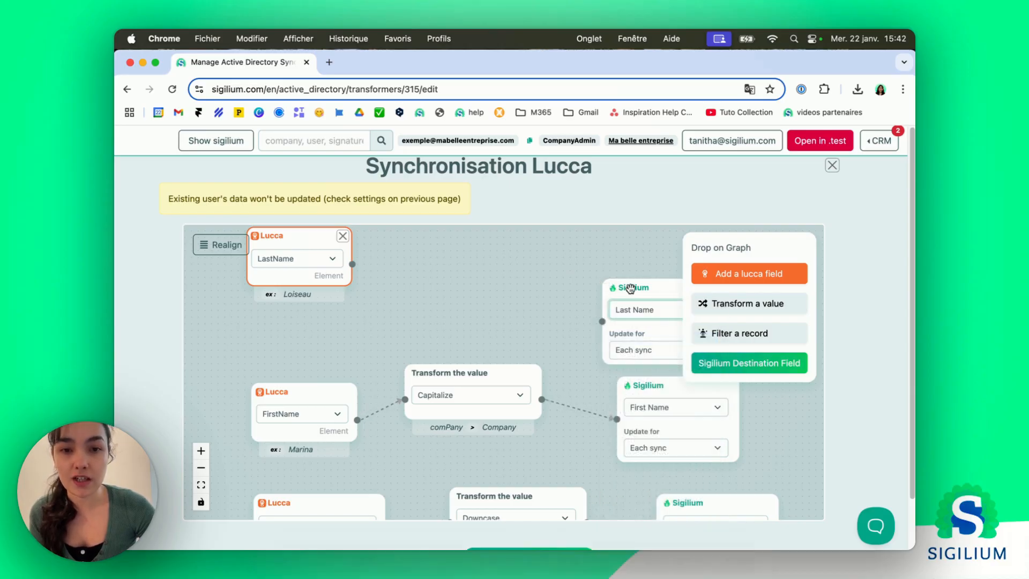
left_click_drag(630, 290, 545, 242)
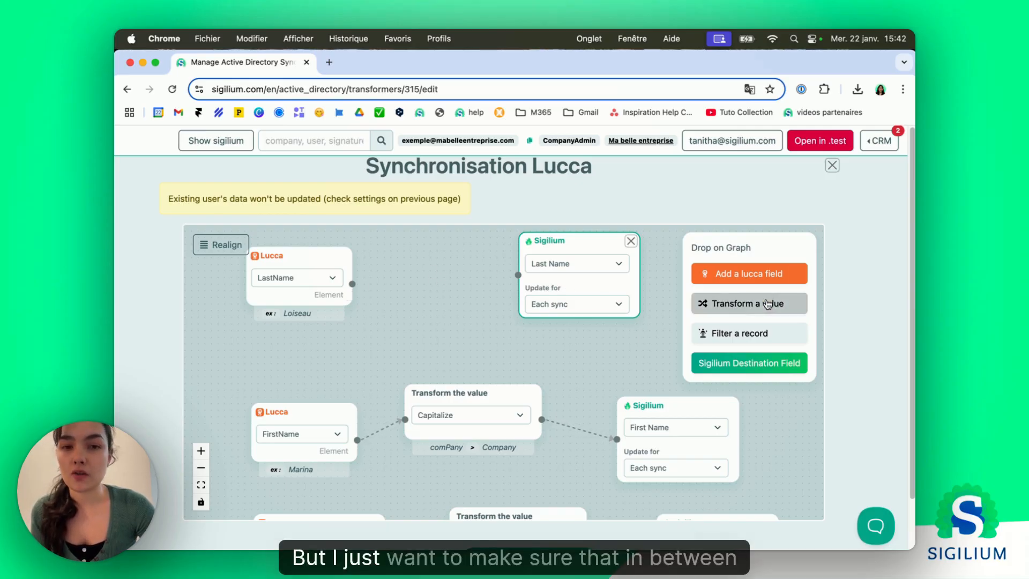
Insert a value transformation between the Lucca LastName and Sigilium Last Name fields and set it to Capitalize.
left_click_drag(769, 303, 397, 257)
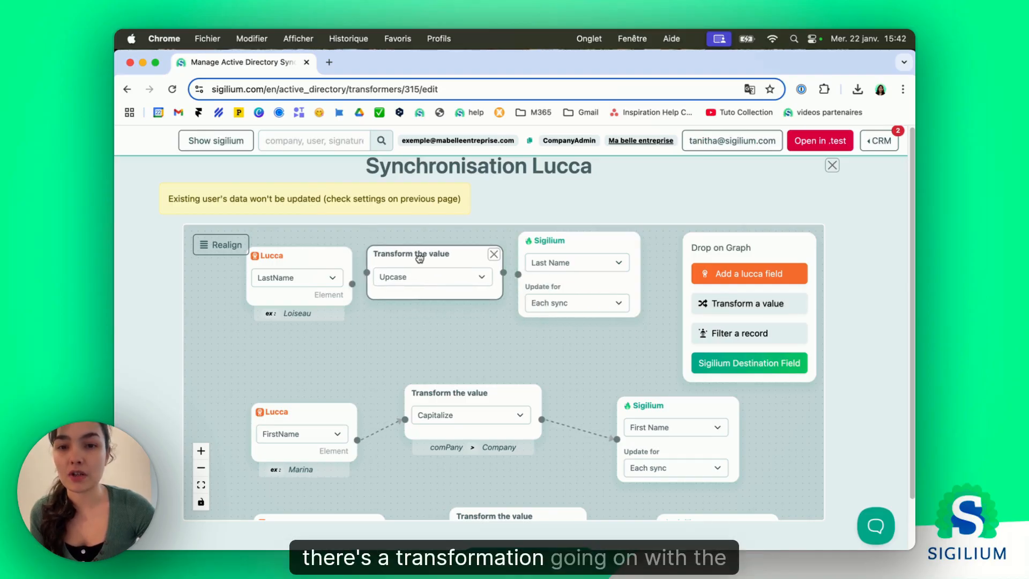
left_click(426, 278)
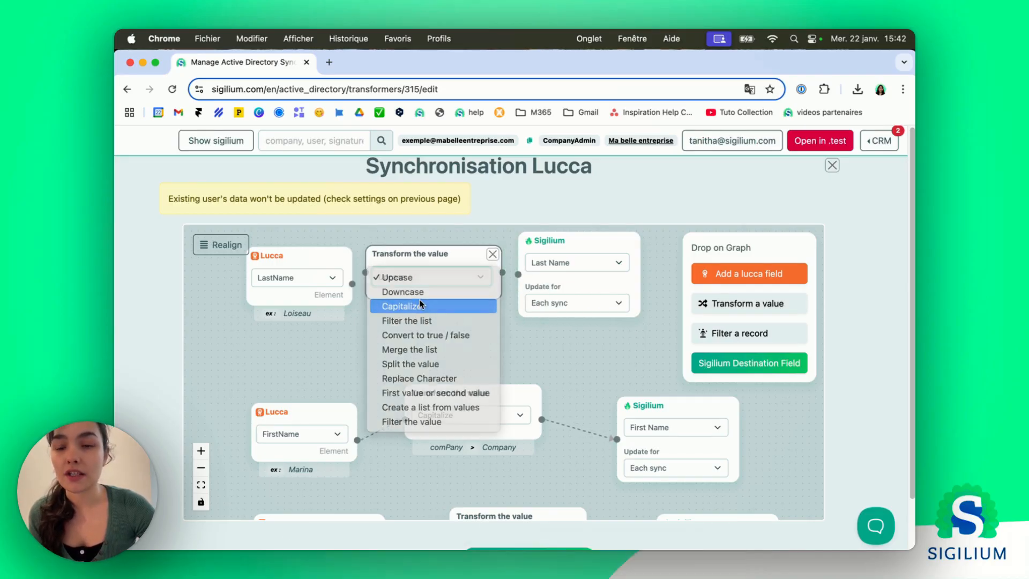
left_click(419, 305)
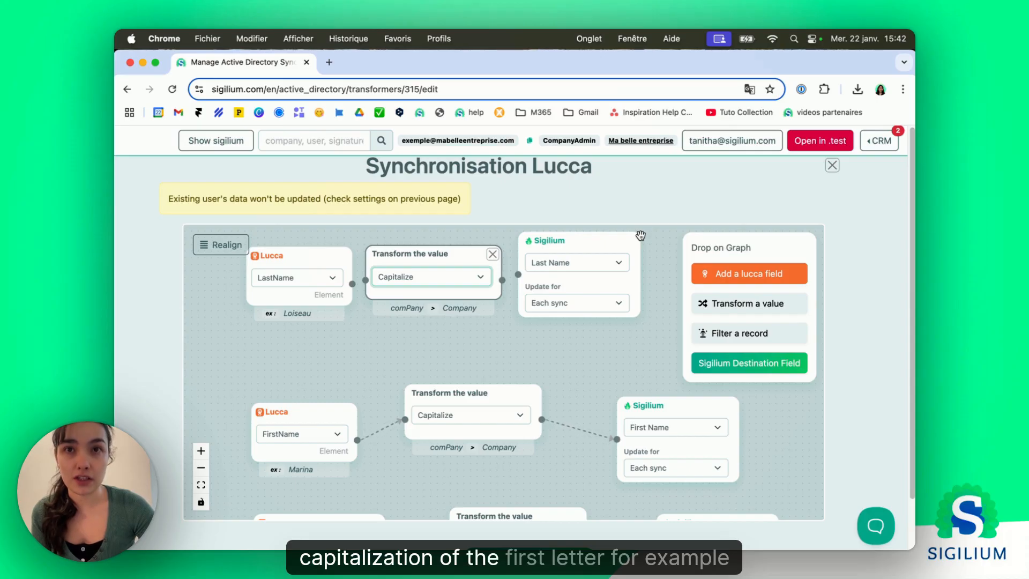
Shift the Lucca LastName field away from the transformation and link it through Capitalize to the Sigilium Last Name field.
left_click_drag(321, 257, 297, 273)
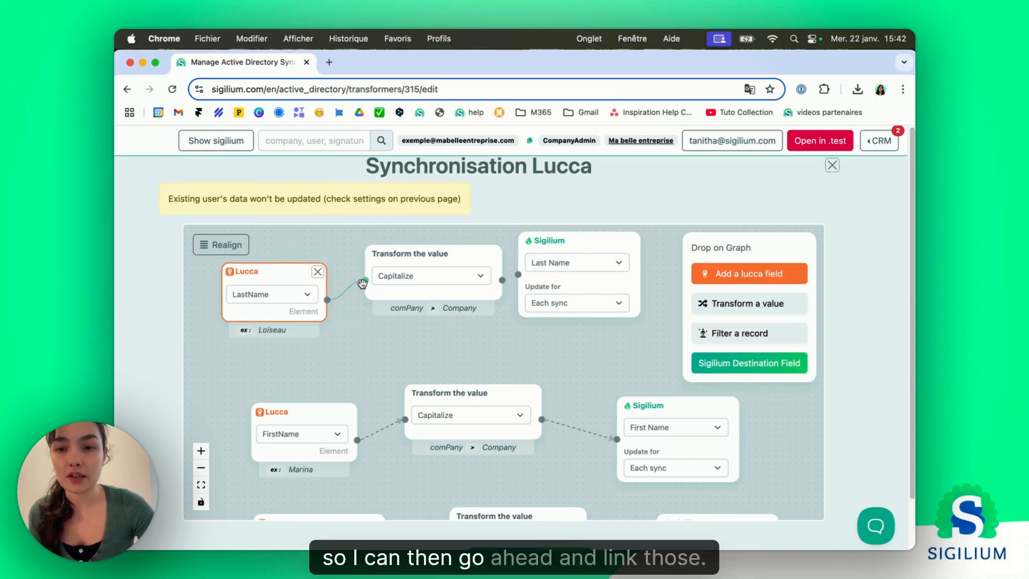
left_click_drag(363, 283, 365, 281)
left_click_drag(504, 281, 518, 275)
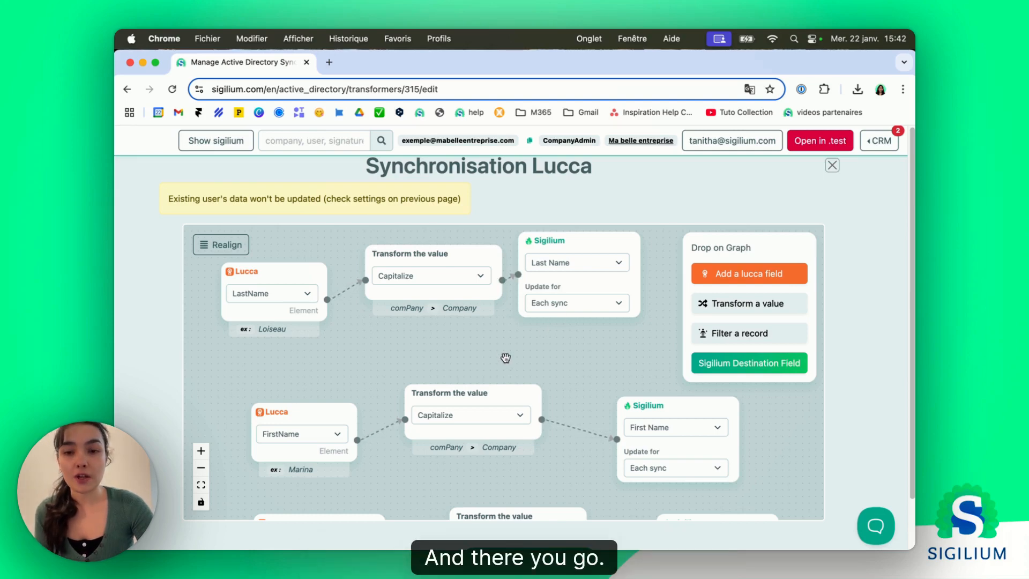
Deploy the edited Lucca field mapping on the next sync.
scroll(505, 361, "down", 1)
scroll(541, 531, "down", 2)
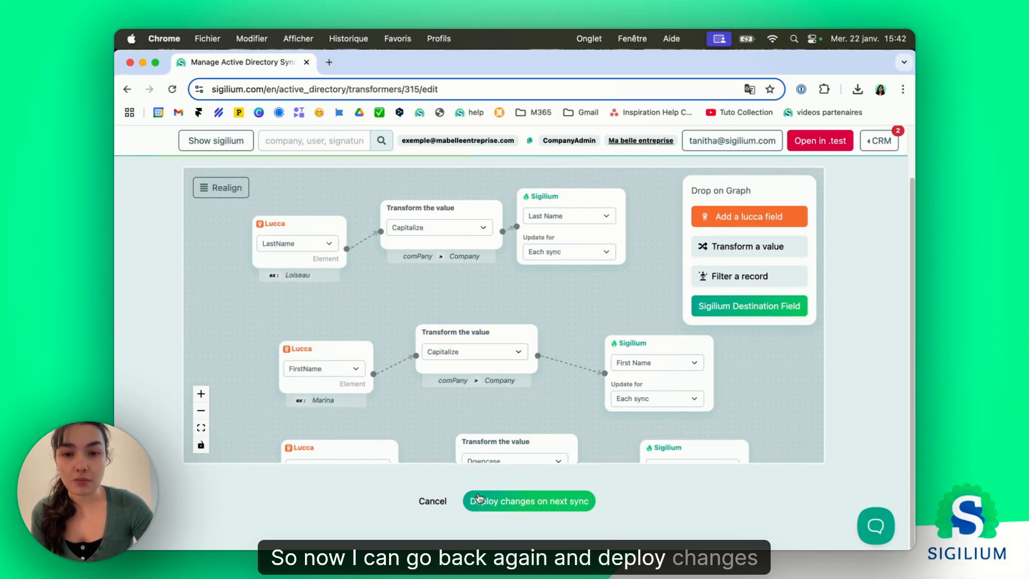
left_click(565, 502)
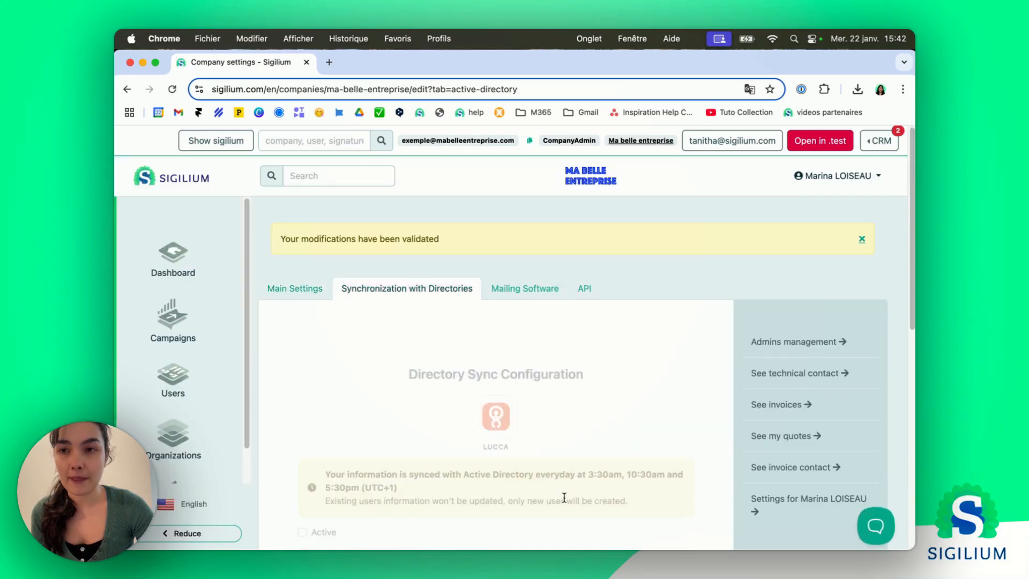
Review the Lucca directory sync options and update the Active Directory configuration.
scroll(514, 459, "down", 5)
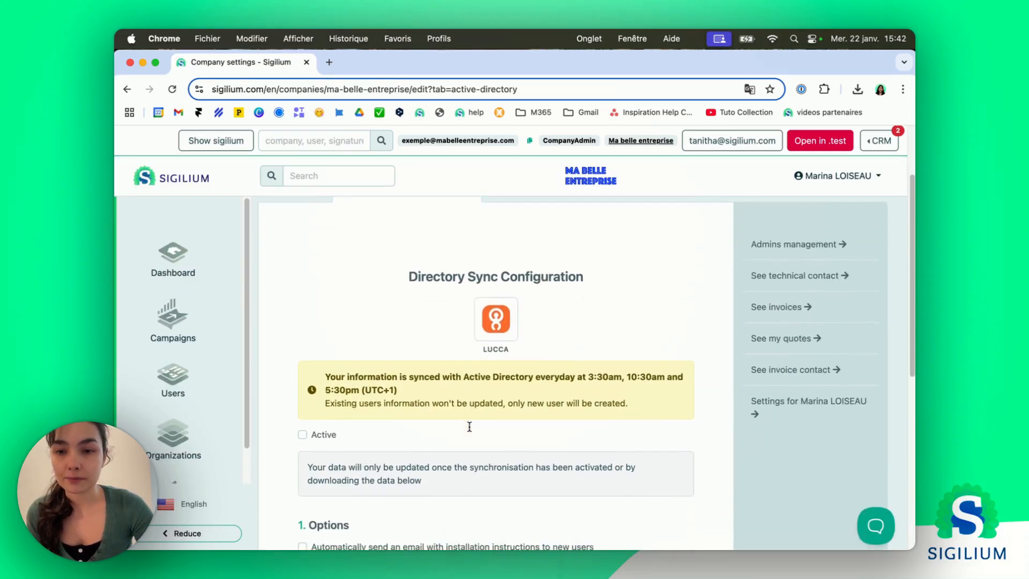
scroll(469, 427, "down", 3)
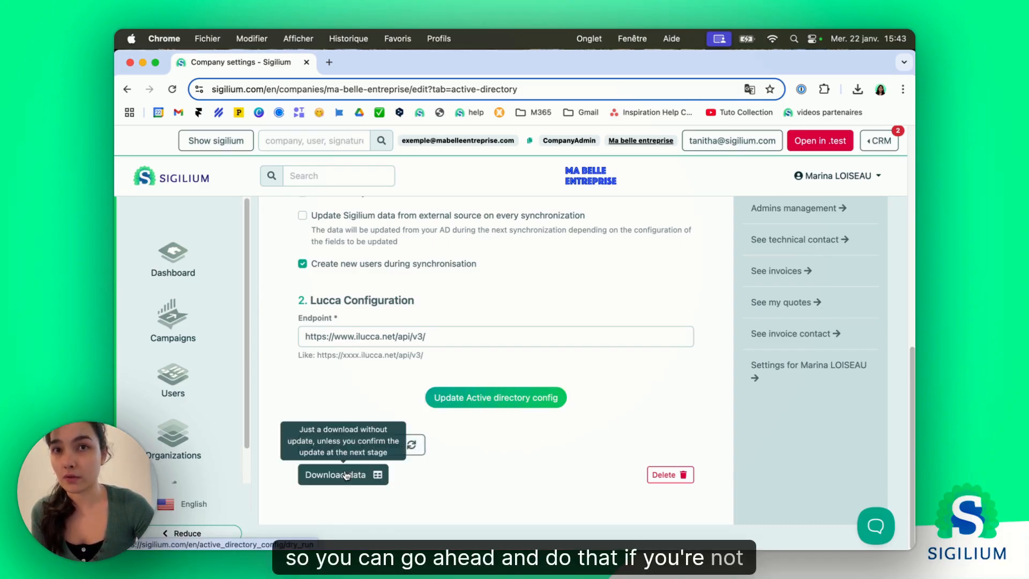
left_click(495, 401)
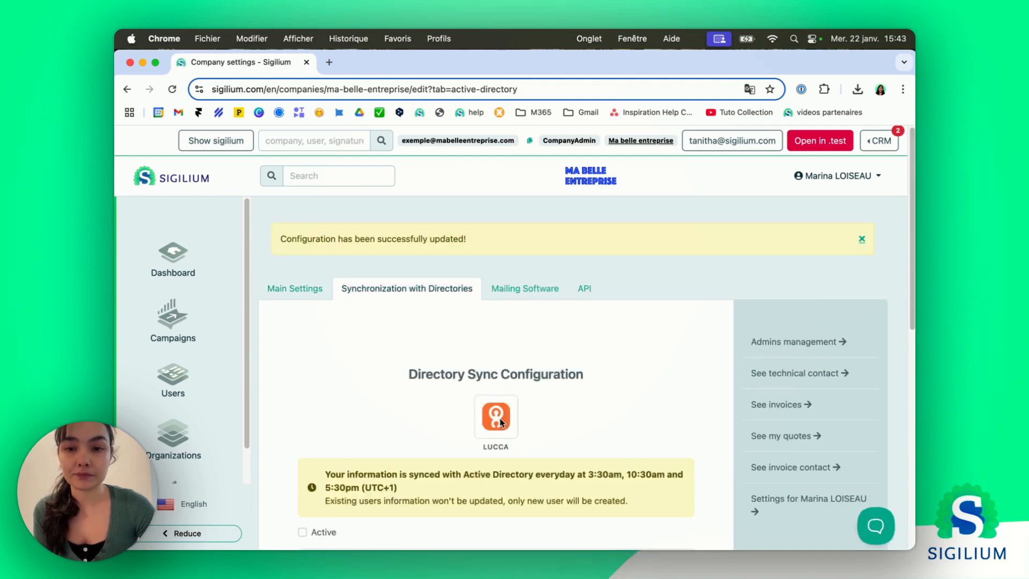
scroll(563, 386, "down", 3)
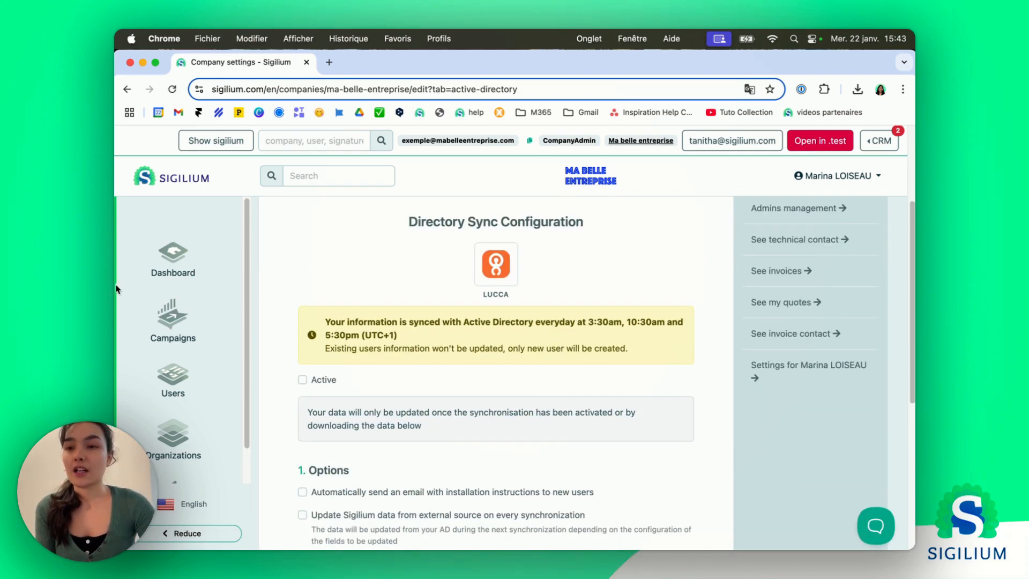
Open the company's user list and look through the active users and their organizations.
left_click(177, 378)
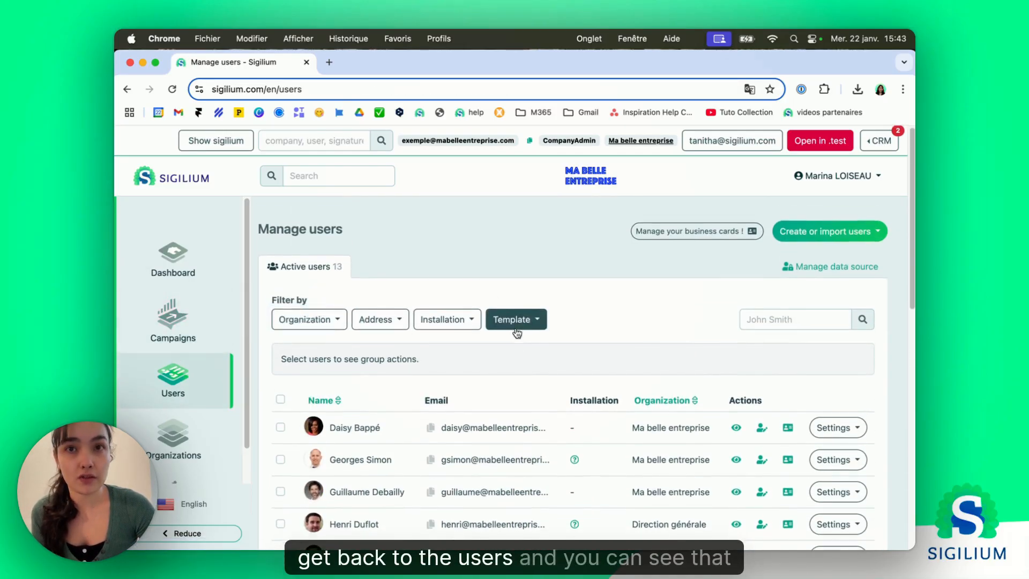
scroll(519, 332, "down", 10)
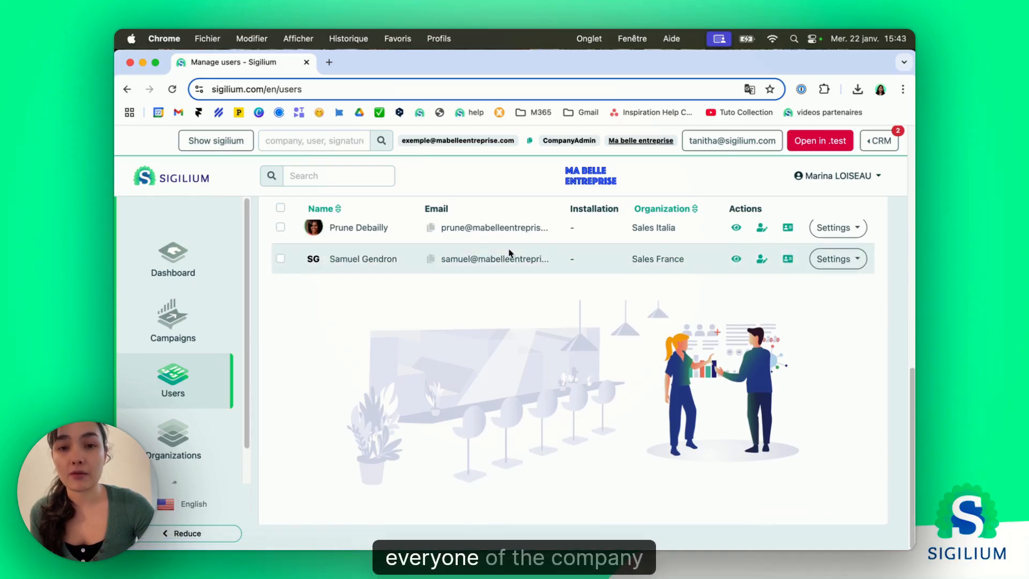
scroll(443, 257, "up", 10)
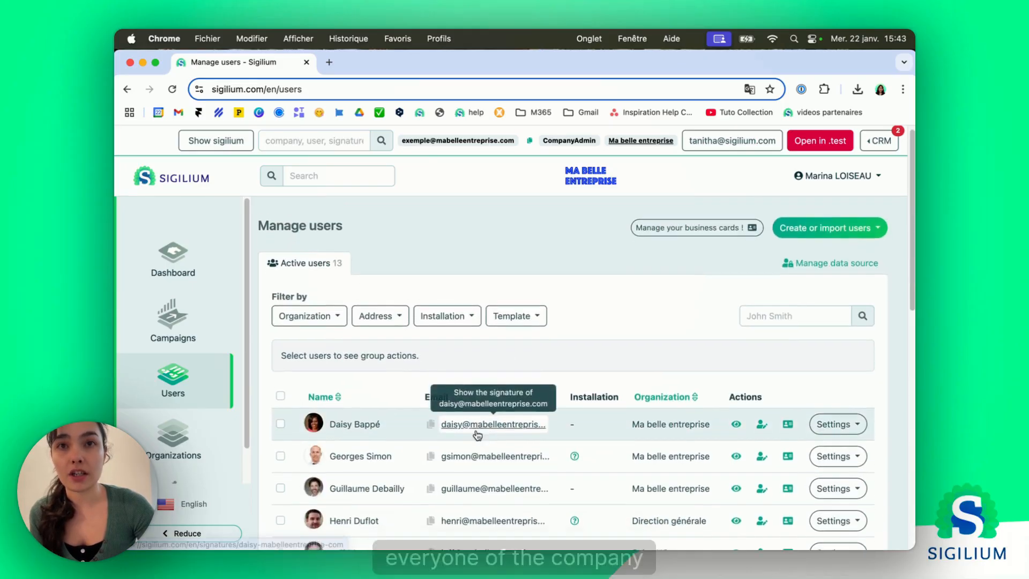
scroll(423, 388, "down", 2)
scroll(396, 362, "down", 1)
scroll(402, 369, "down", 2)
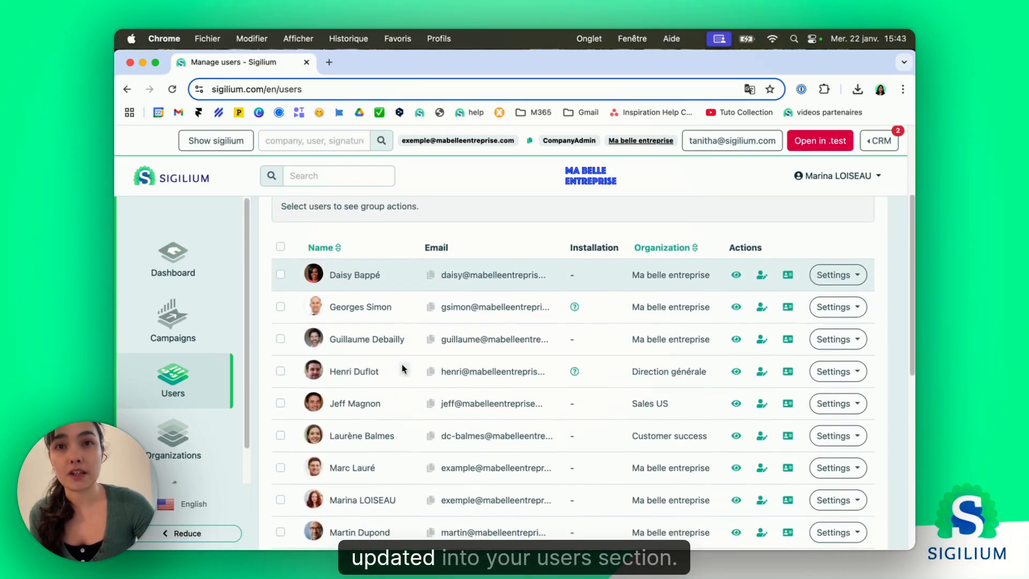